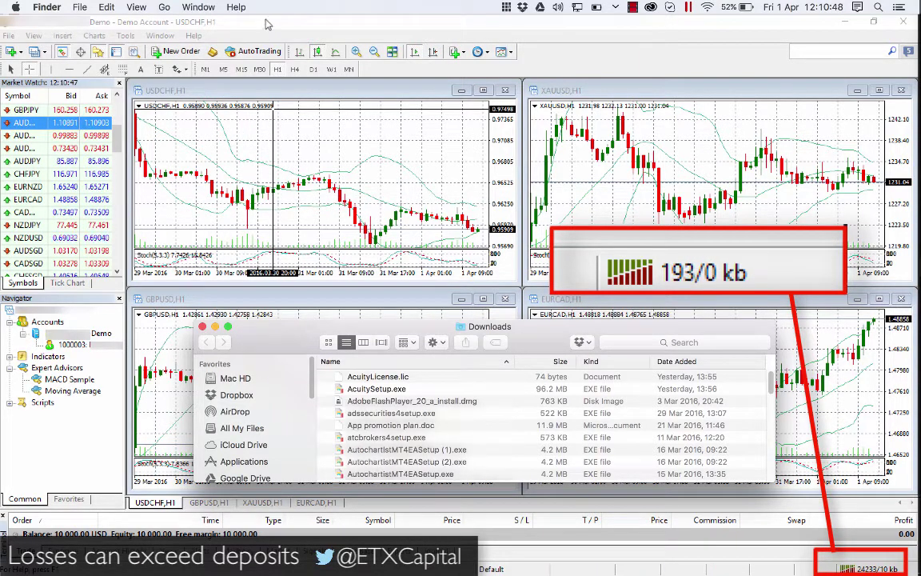
Bring MetaTrader 4 in front of the Finder Downloads window.
{"action": "left_click", "coordinate": [555, 63]}
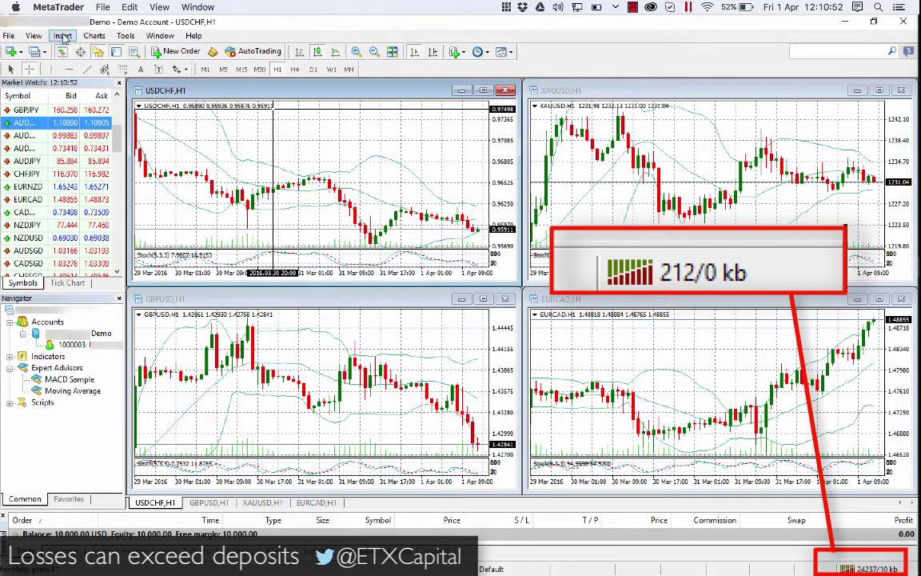
Tick Allow automated trading on the Expert Advisors tab of Tools > Options.
{"action": "left_click", "coordinate": [126, 35]}
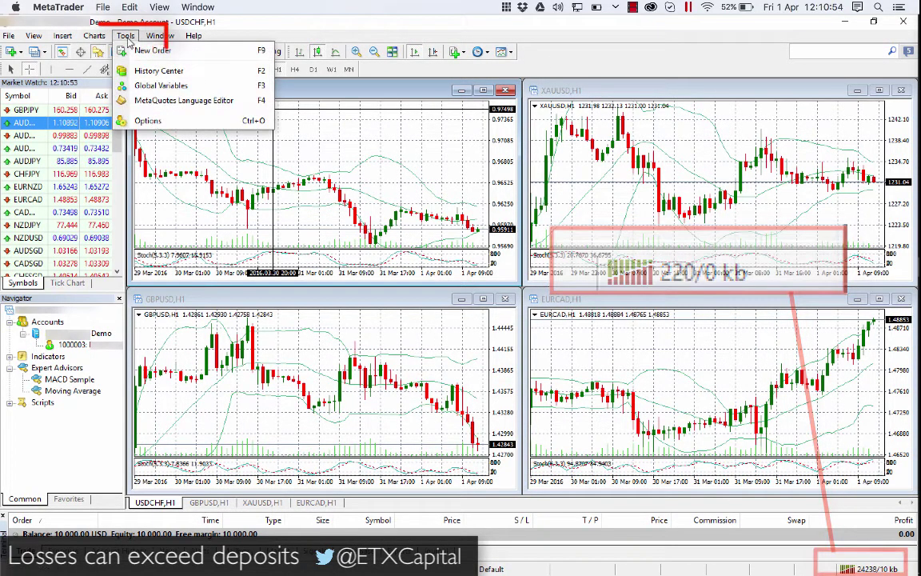
{"action": "left_click", "coordinate": [152, 122]}
{"action": "left_click", "coordinate": [464, 213]}
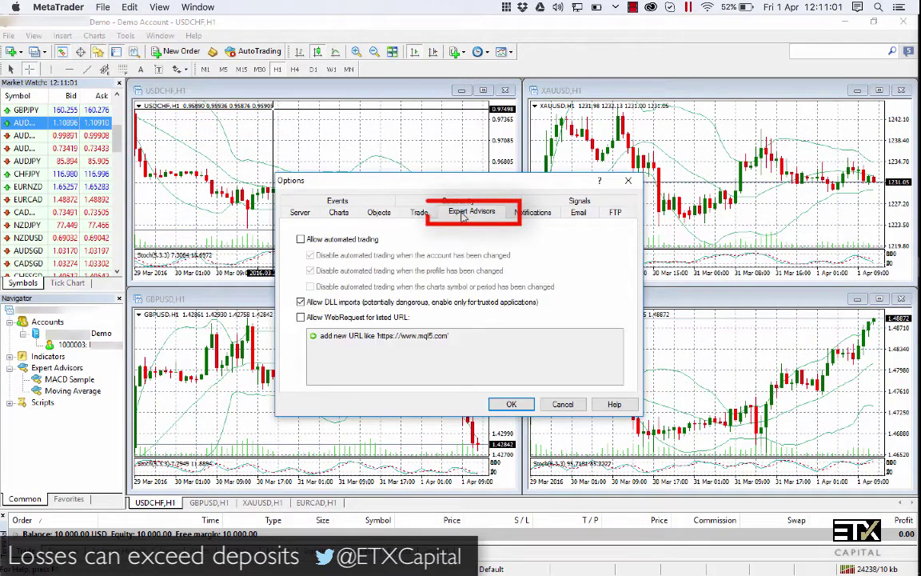
{"action": "left_click", "coordinate": [301, 240]}
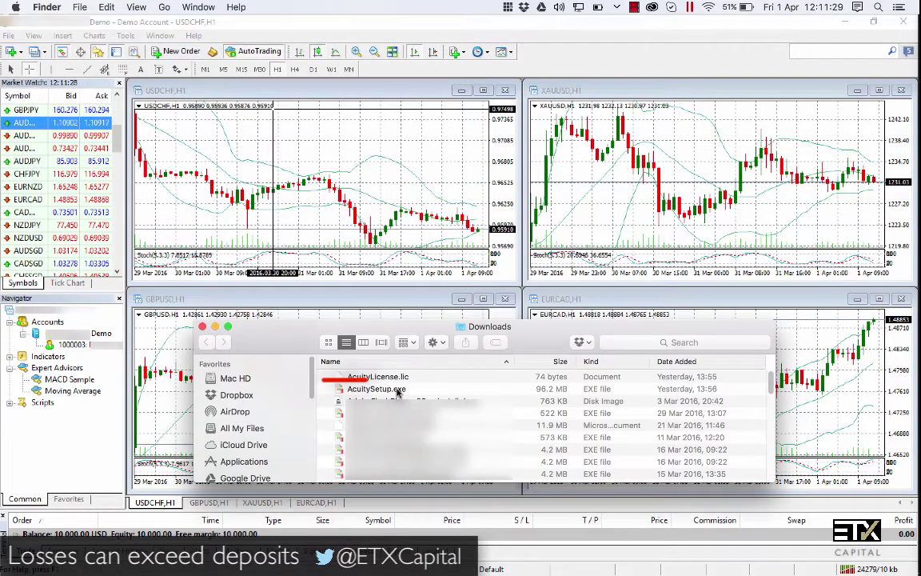
Run AcuitySetup.exe for the ETX MetaTrader 4 platform and approve User Account Control.
{"action": "left_click_drag", "start_coordinate": [397, 392], "coordinate": [400, 396]}
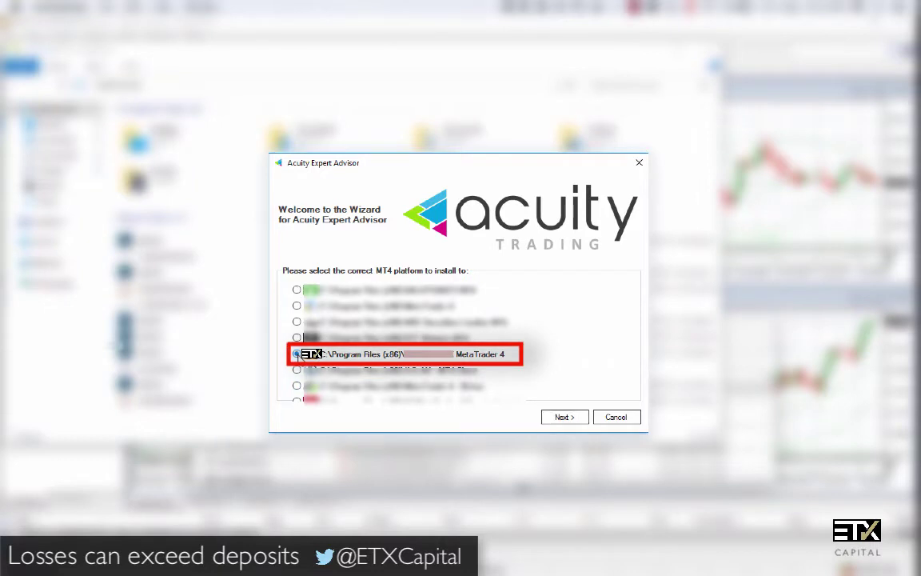
{"action": "left_click", "coordinate": [564, 418]}
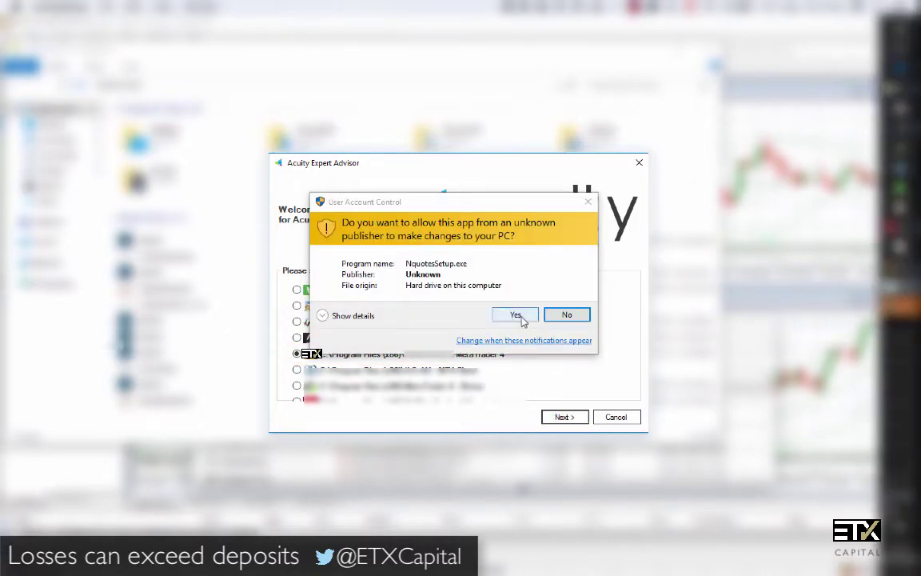
{"action": "left_click", "coordinate": [516, 315]}
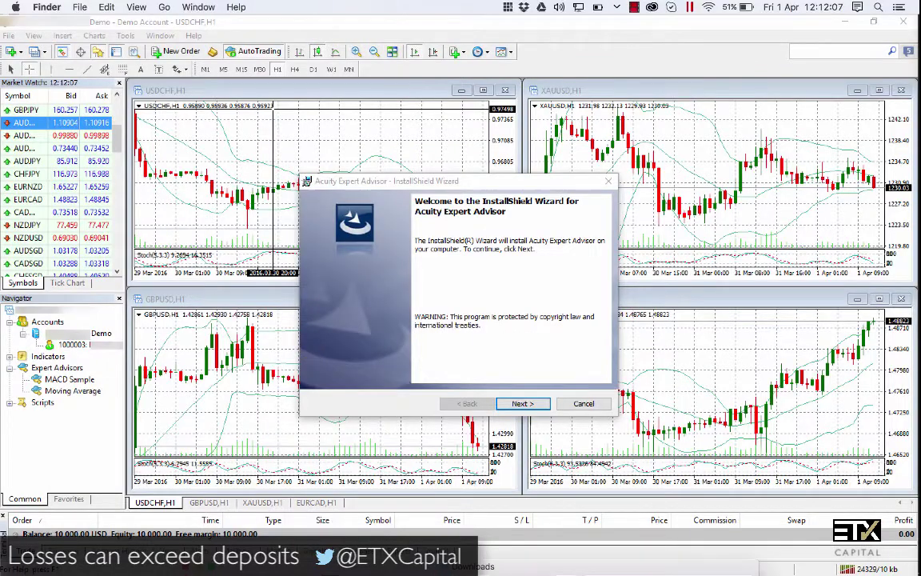
Accept the welcome page and Experts destination folder, then start the installation.
{"action": "left_click", "coordinate": [524, 404]}
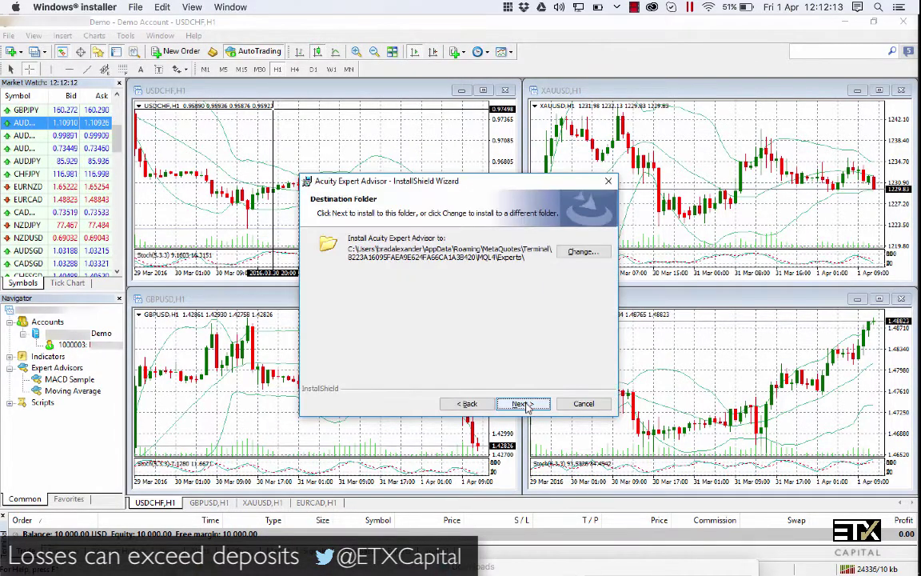
{"action": "left_click", "coordinate": [524, 404]}
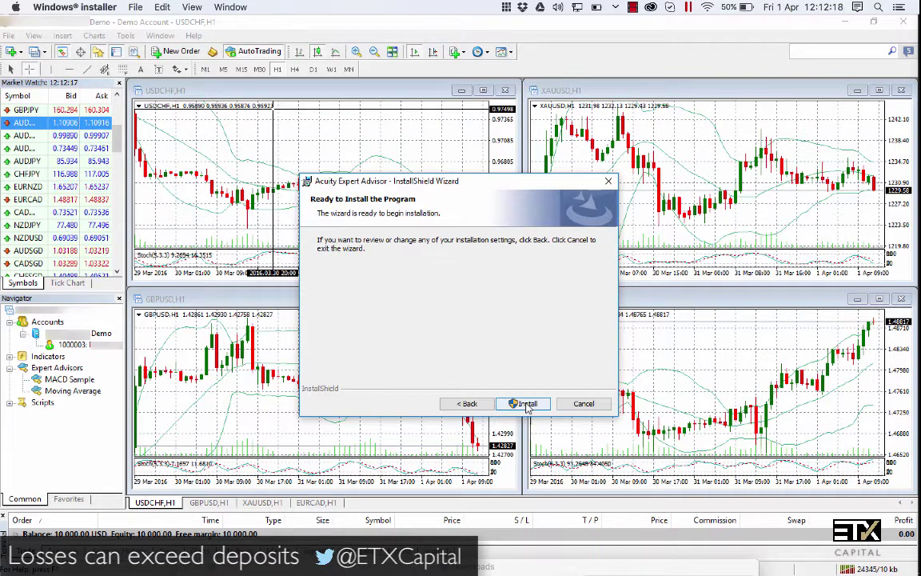
{"action": "left_click", "coordinate": [526, 405]}
Supply AcuityLicense.lic from Downloads, approve the file copy, and finish the installer.
{"action": "left_click", "coordinate": [610, 332]}
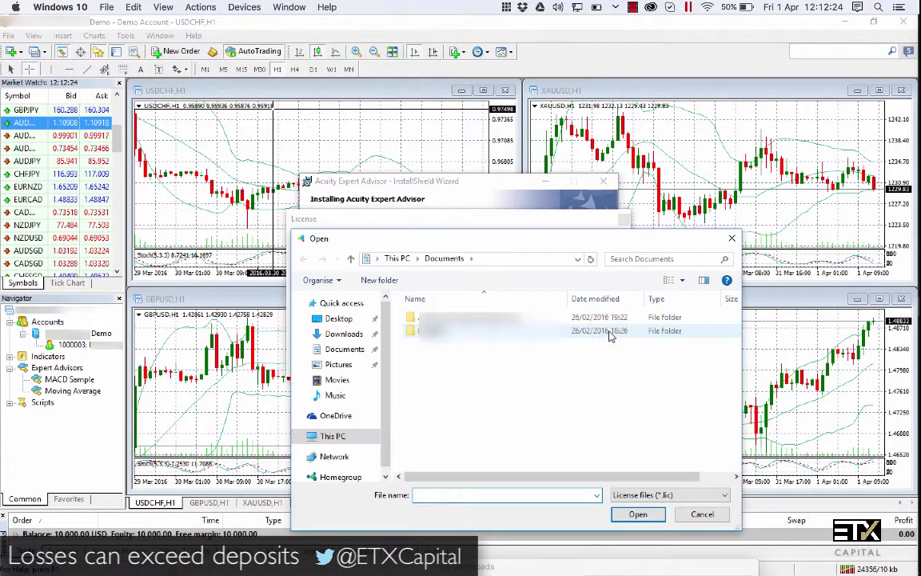
{"action": "left_click", "coordinate": [344, 334]}
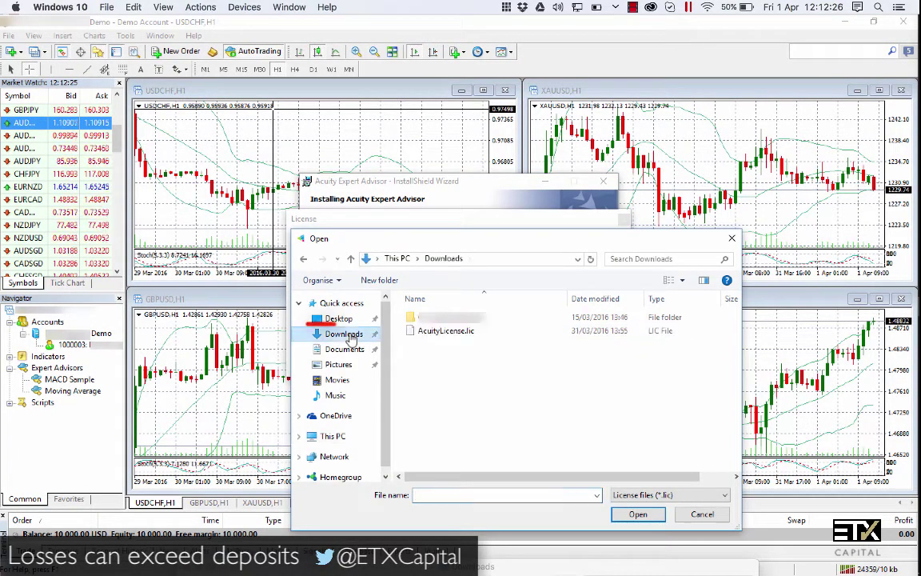
{"action": "left_click", "coordinate": [443, 337]}
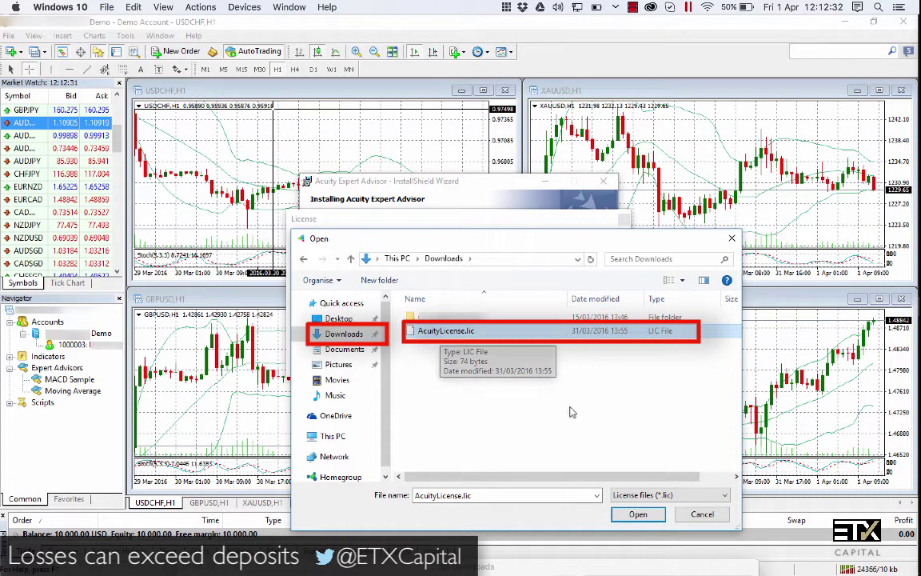
{"action": "left_click", "coordinate": [638, 515]}
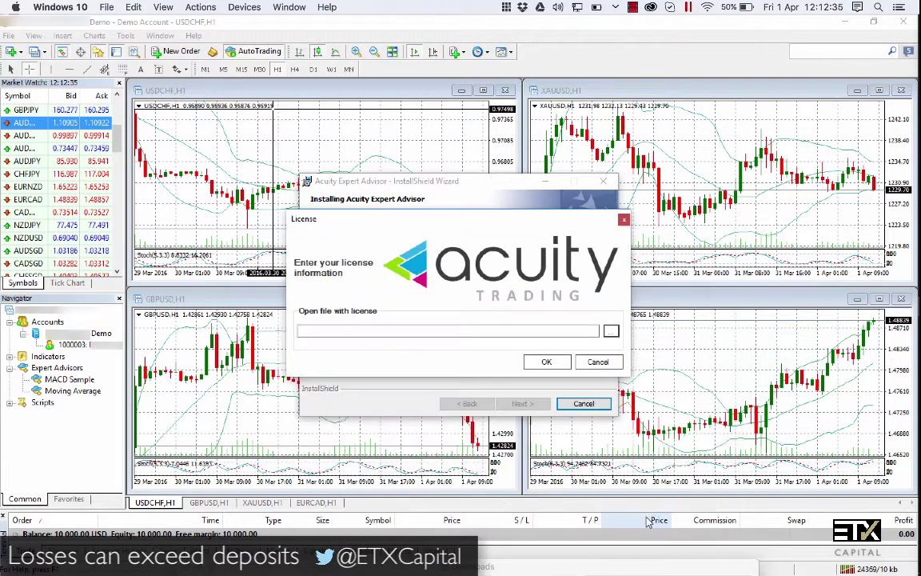
{"action": "left_click", "coordinate": [546, 362]}
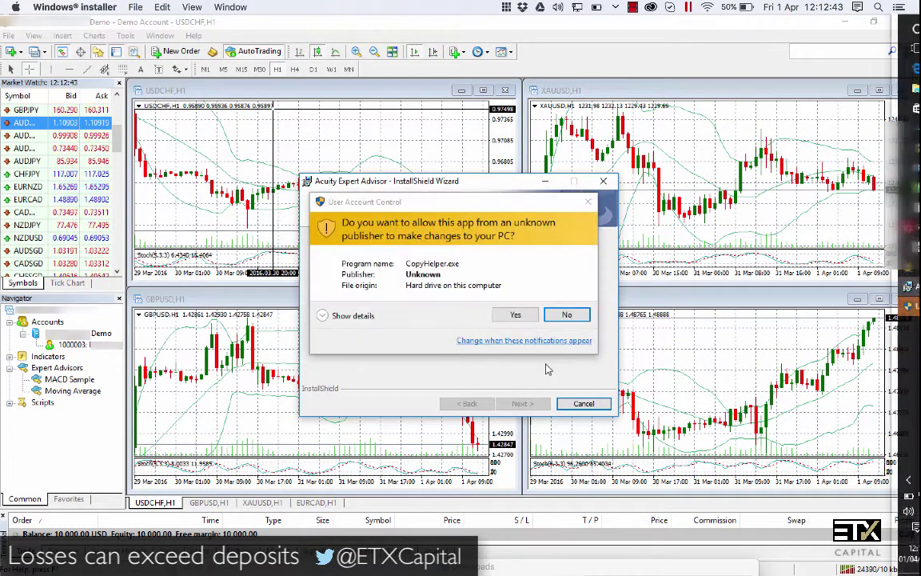
{"action": "left_click", "coordinate": [516, 315]}
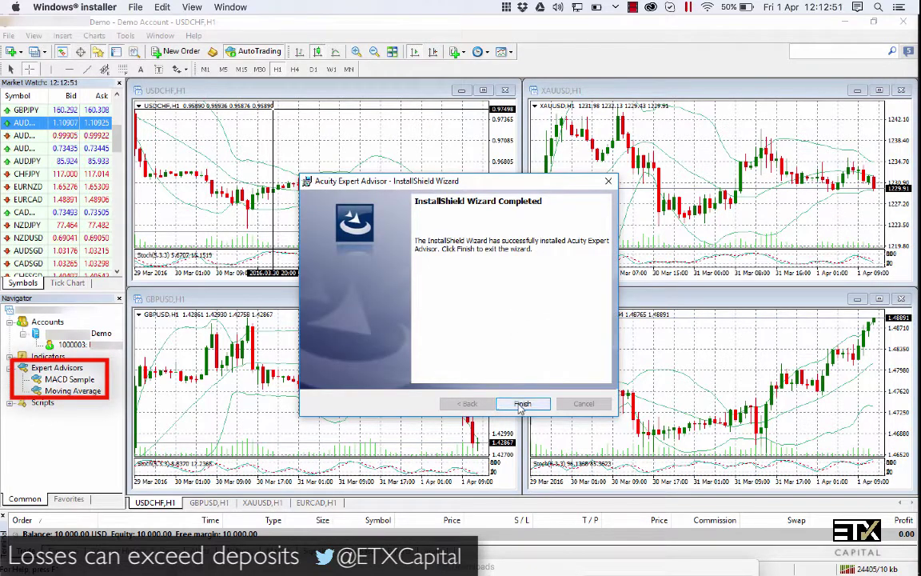
{"action": "left_click", "coordinate": [521, 405]}
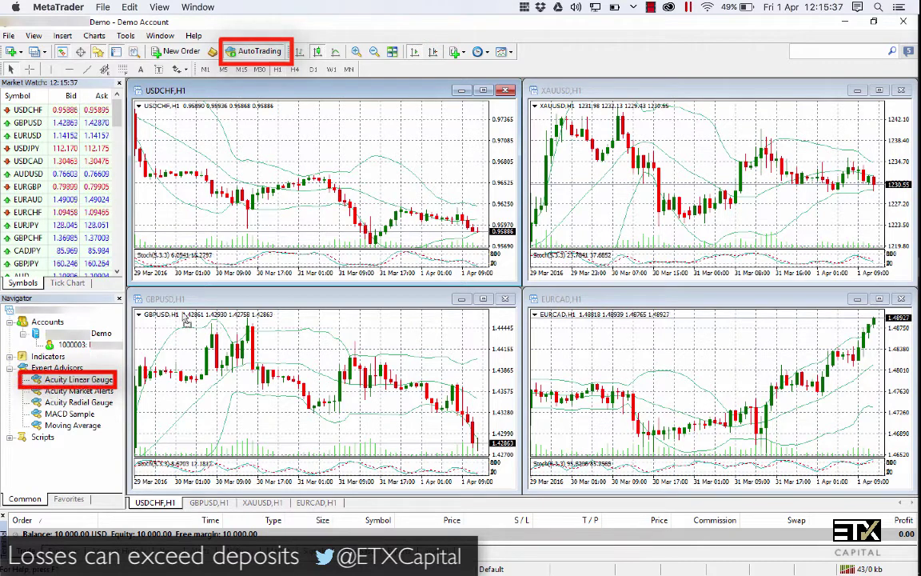
Attach Acuity Linear Gauge to USDCHF, move it to the chart top, and dismiss its order window.
{"action": "left_click_drag", "start_coordinate": [377, 153], "coordinate": [381, 154]}
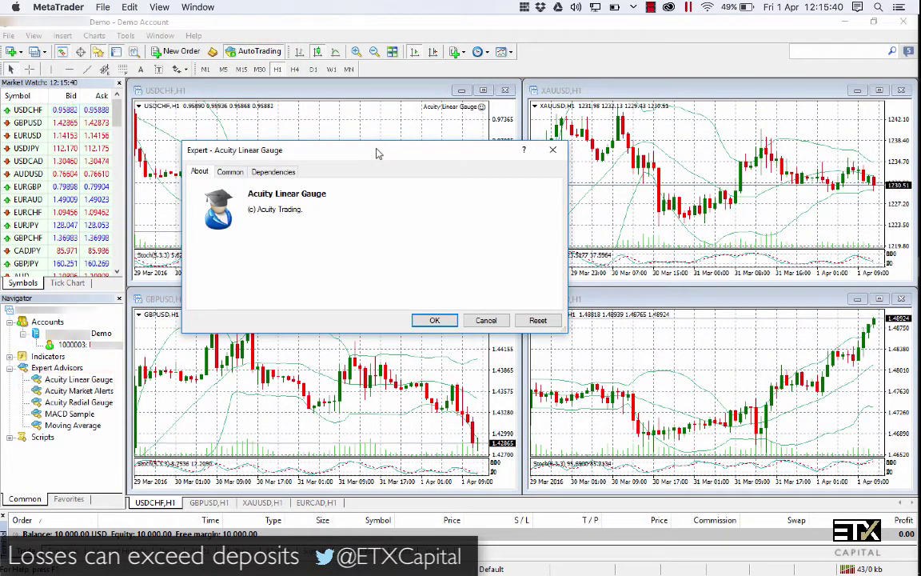
{"action": "left_click", "coordinate": [435, 320]}
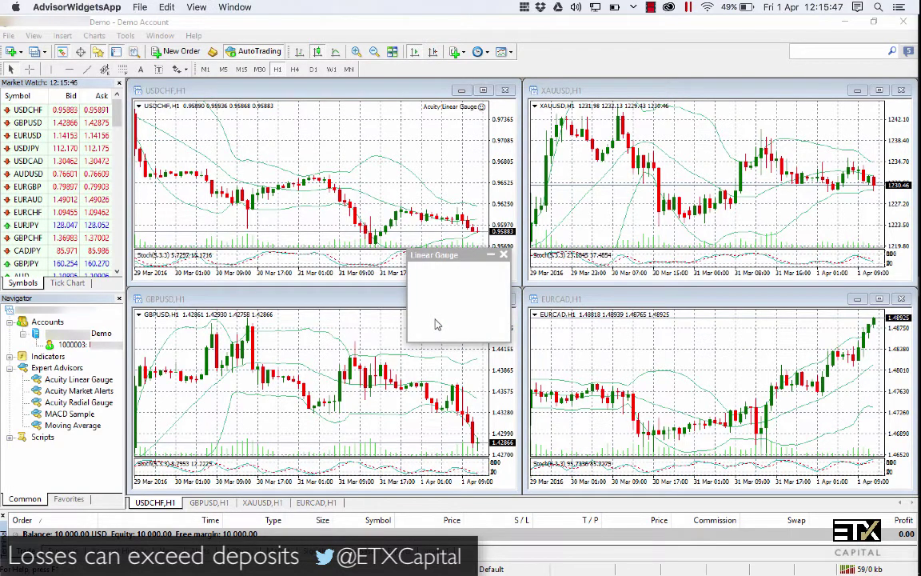
{"action": "left_click_drag", "start_coordinate": [471, 260], "coordinate": [241, 131]}
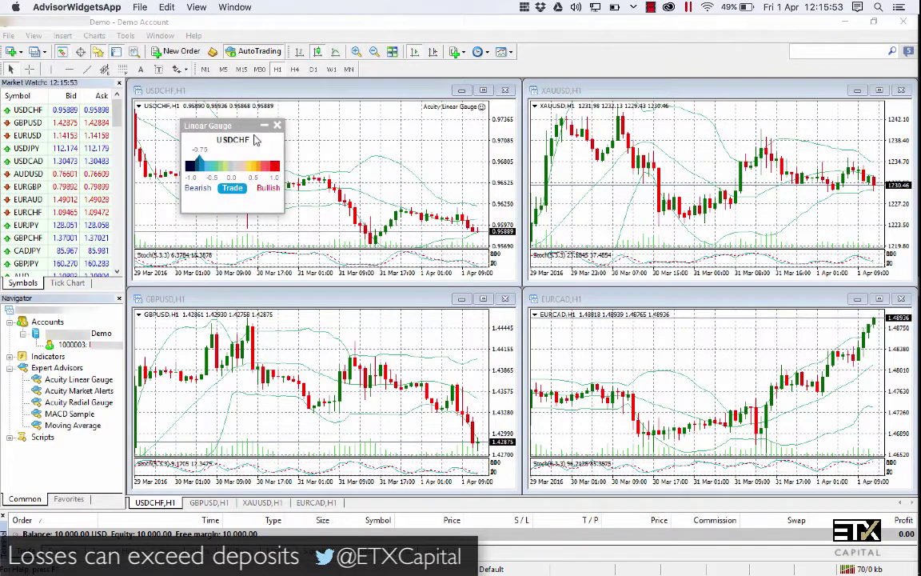
{"action": "left_click", "coordinate": [232, 190]}
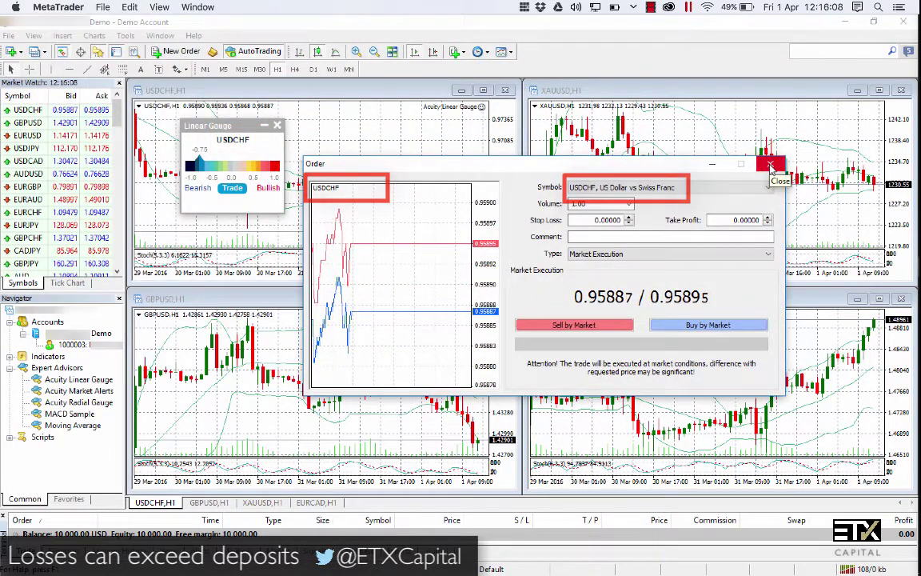
{"action": "left_click", "coordinate": [771, 166]}
Attach Acuity Radial Gauge to the XAUUSD chart and position it there.
{"action": "left_click", "coordinate": [79, 402]}
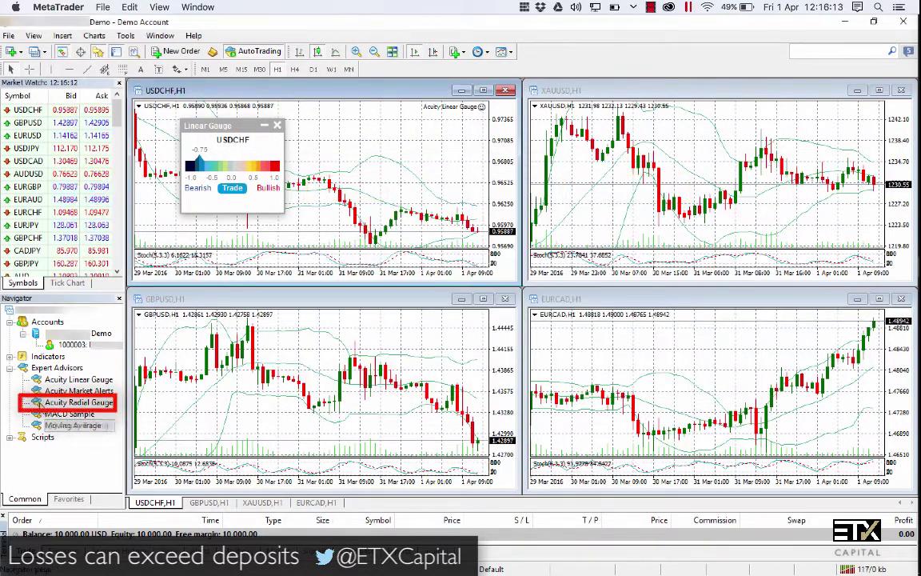
{"action": "left_click_drag", "start_coordinate": [660, 186], "coordinate": [627, 144]}
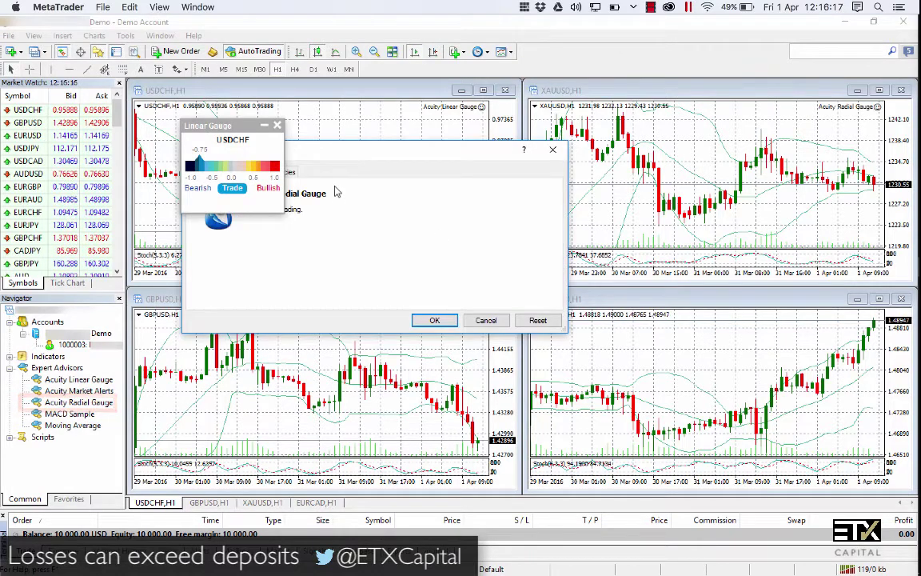
{"action": "left_click", "coordinate": [548, 366]}
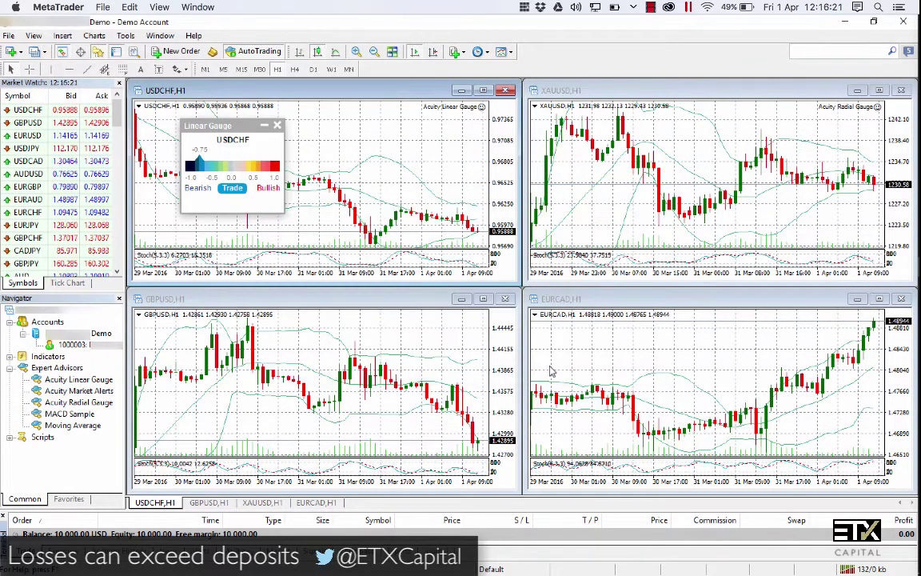
{"action": "left_click_drag", "start_coordinate": [462, 256], "coordinate": [669, 132]}
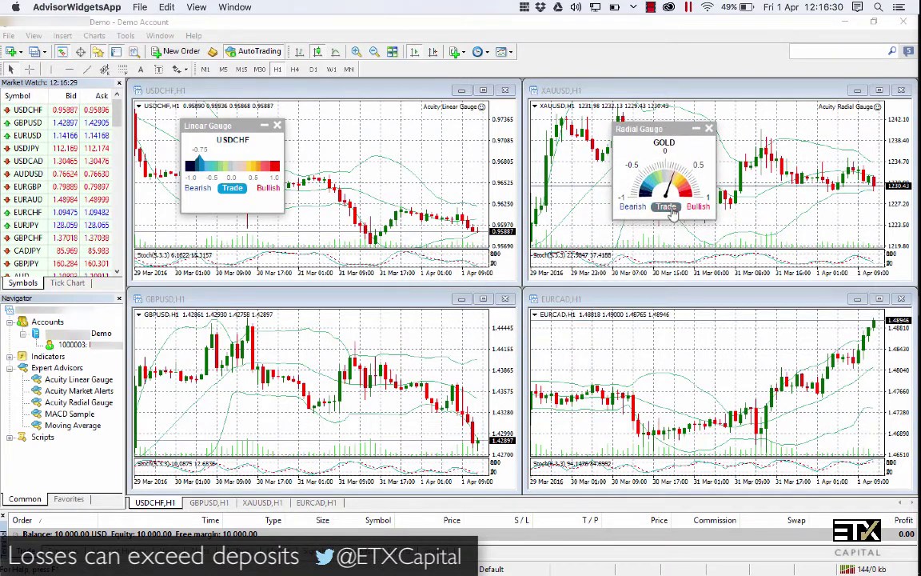
{"action": "left_click", "coordinate": [668, 210]}
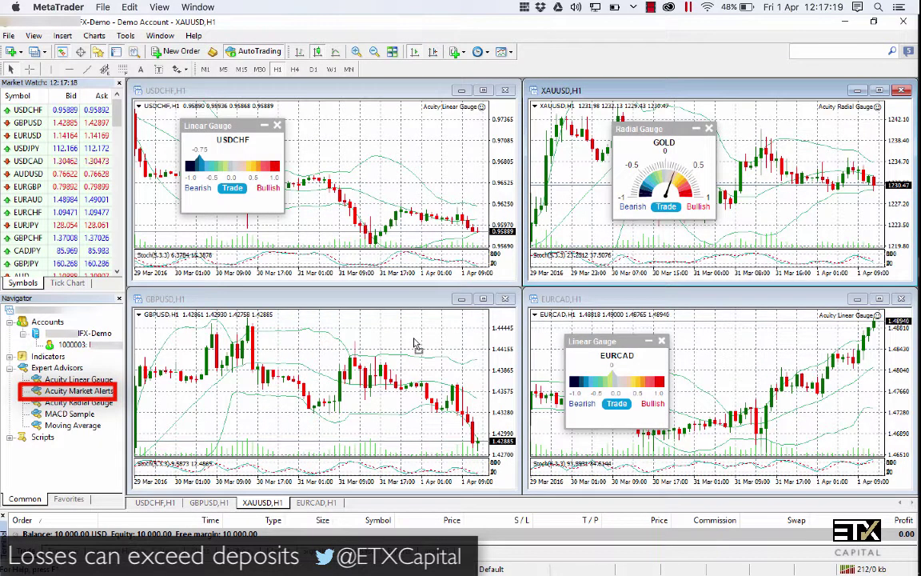
Attach Acuity Market Alerts and move the panel to the chart's right side.
{"action": "left_click_drag", "start_coordinate": [415, 344], "coordinate": [415, 344]}
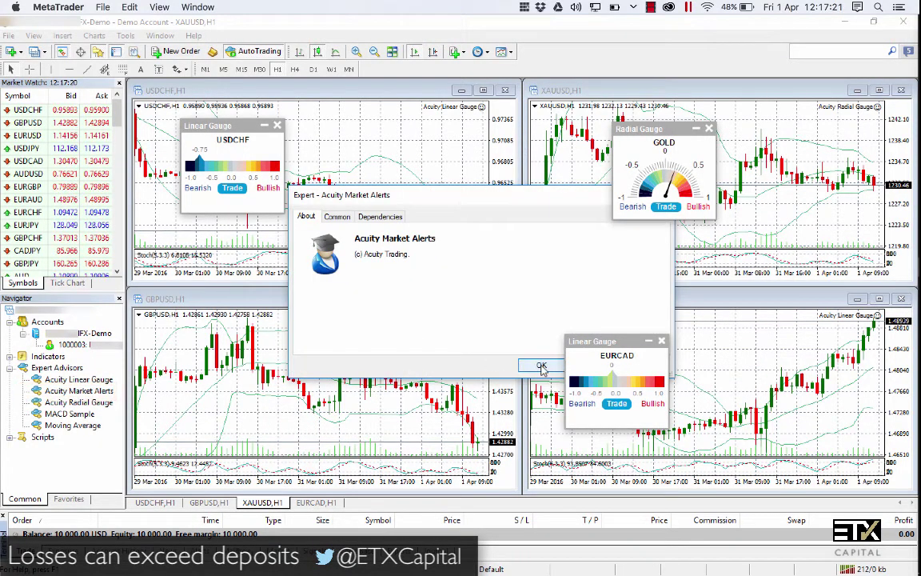
{"action": "left_click", "coordinate": [542, 367]}
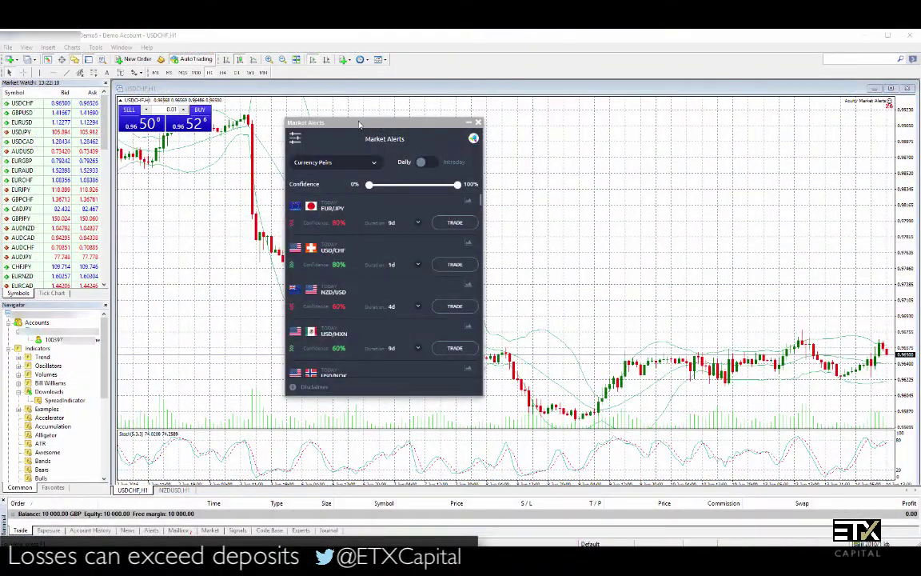
{"action": "left_click_drag", "start_coordinate": [359, 124], "coordinate": [649, 115]}
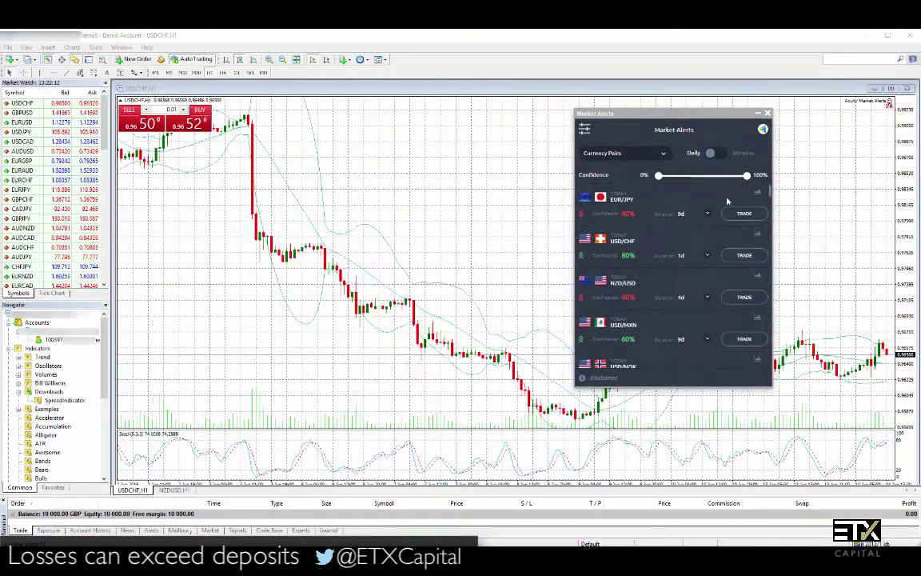
Open the NZD/USD chart and order window from its alert, then set minimum confidence to 79%.
{"action": "left_click", "coordinate": [759, 277]}
{"action": "left_click_drag", "start_coordinate": [526, 263], "coordinate": [551, 390]}
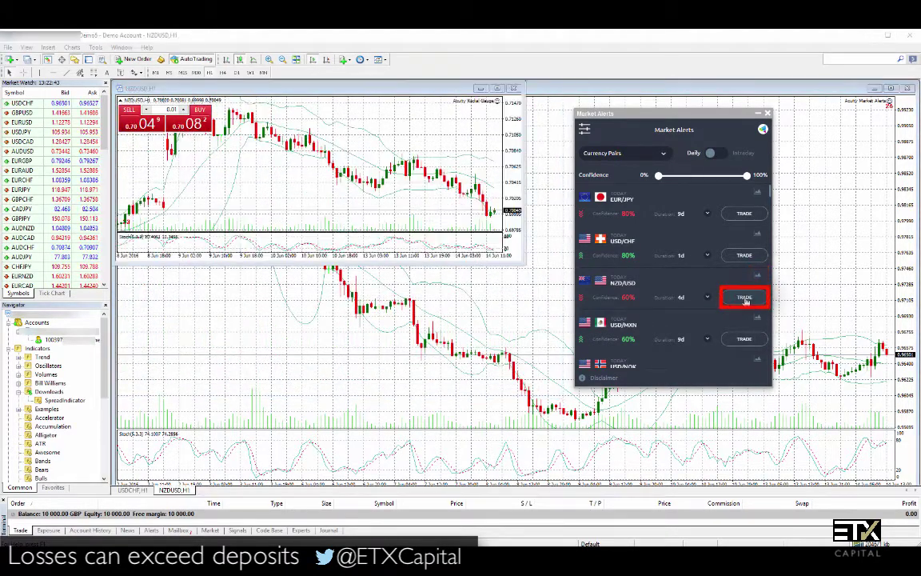
{"action": "left_click", "coordinate": [745, 298]}
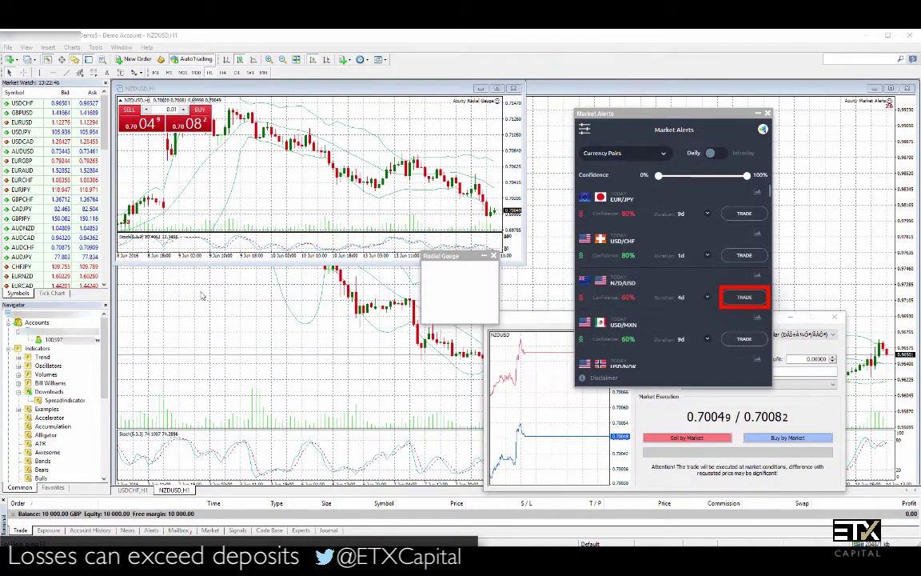
{"action": "left_click_drag", "start_coordinate": [530, 321], "coordinate": [171, 283]}
{"action": "left_click_drag", "start_coordinate": [458, 264], "coordinate": [685, 412]}
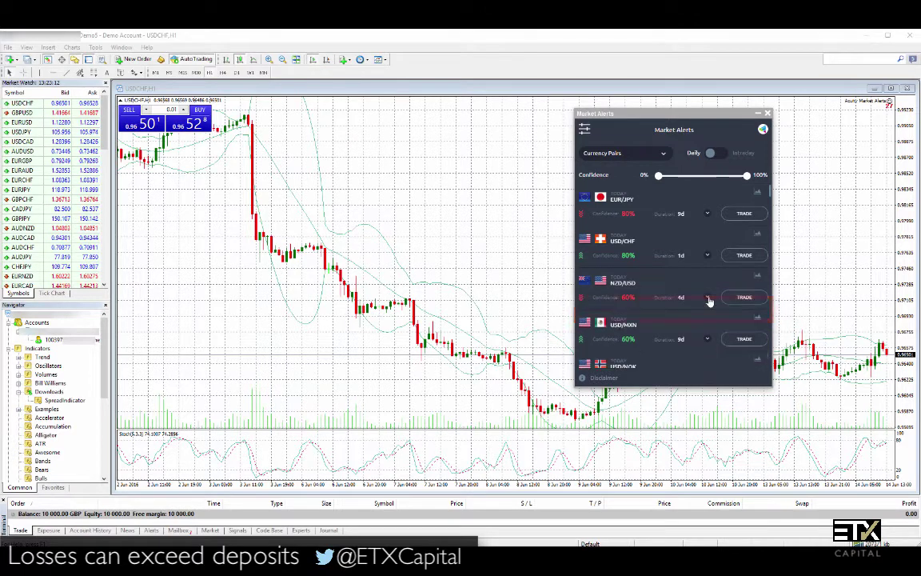
{"action": "left_click_drag", "start_coordinate": [647, 117], "coordinate": [598, 97]}
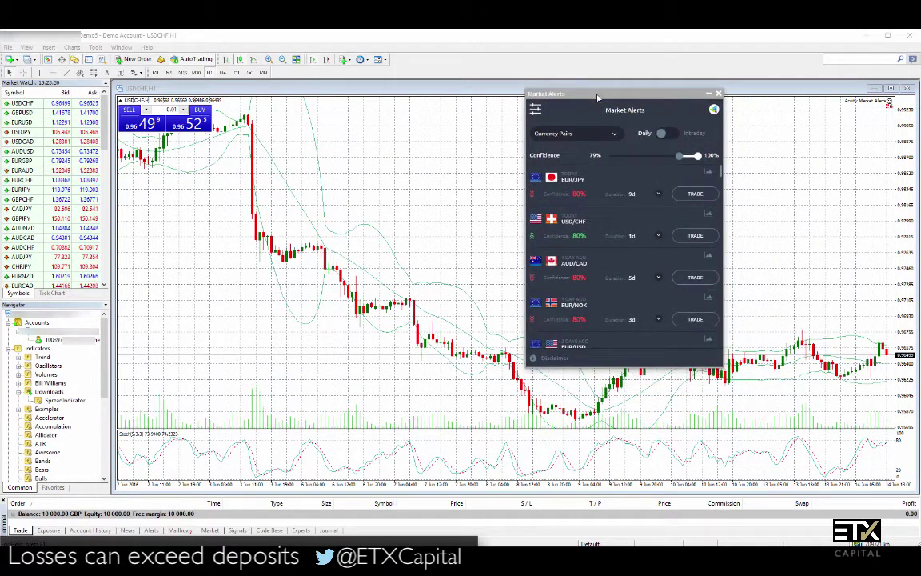
Switch Market Alerts to intraday Commodity alerts and nudge the confidence threshold up.
{"action": "left_click", "coordinate": [615, 135]}
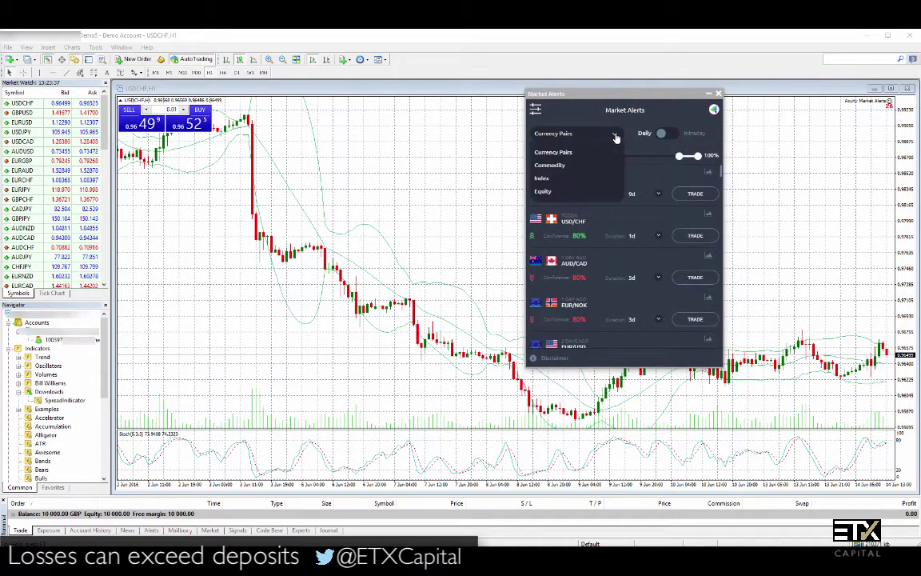
{"action": "left_click", "coordinate": [547, 177]}
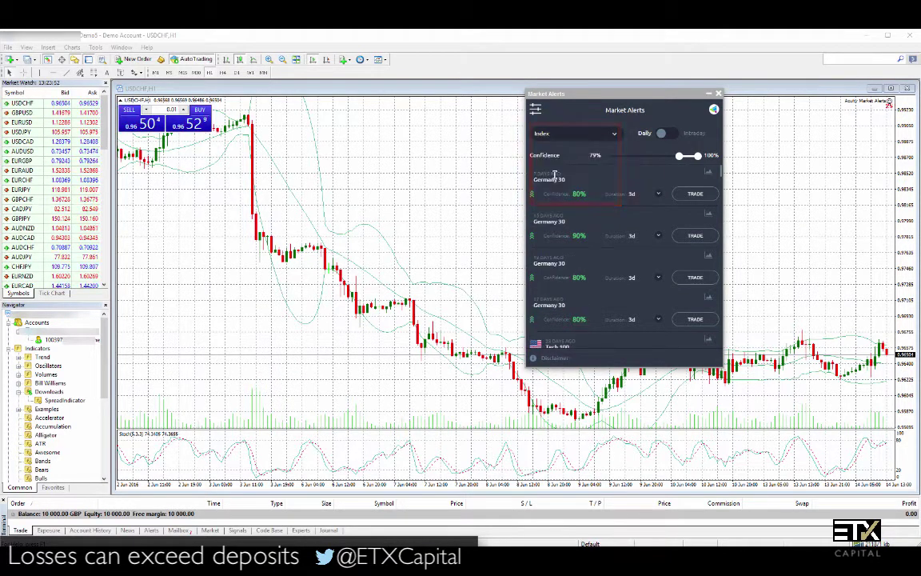
{"action": "left_click", "coordinate": [672, 134]}
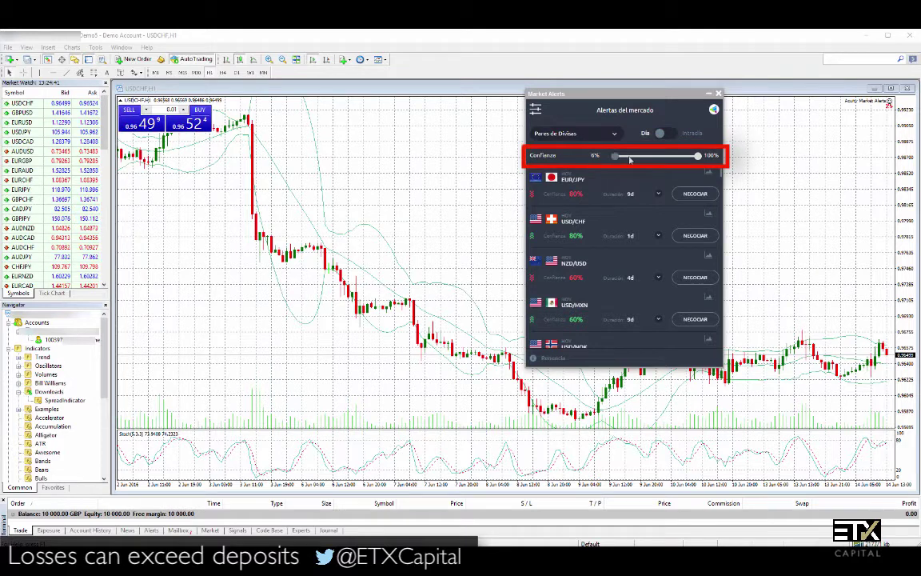
{"action": "left_click_drag", "start_coordinate": [657, 157], "coordinate": [661, 157]}
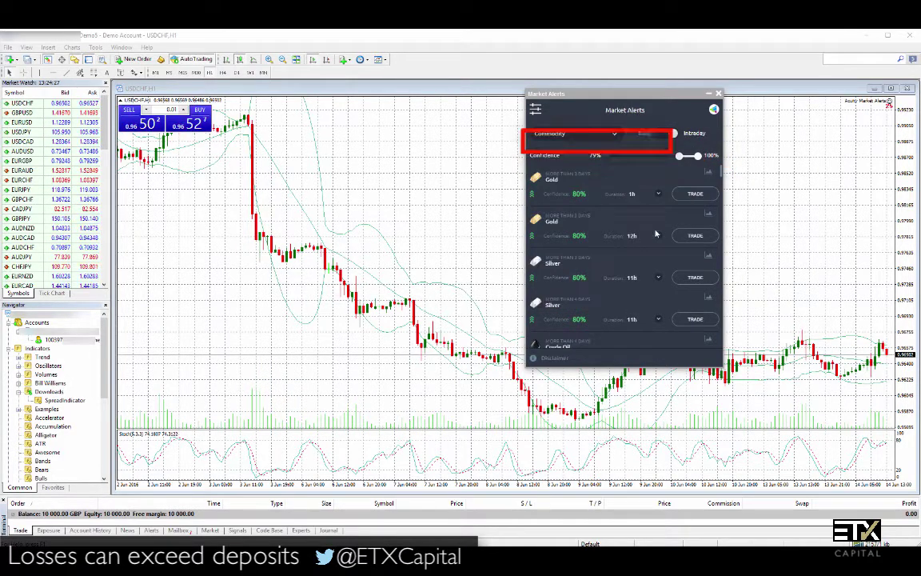
Browse the Market Alerts filter's language and currency-pair lists, ticking EUR/CHF.
{"action": "left_click", "coordinate": [536, 111]}
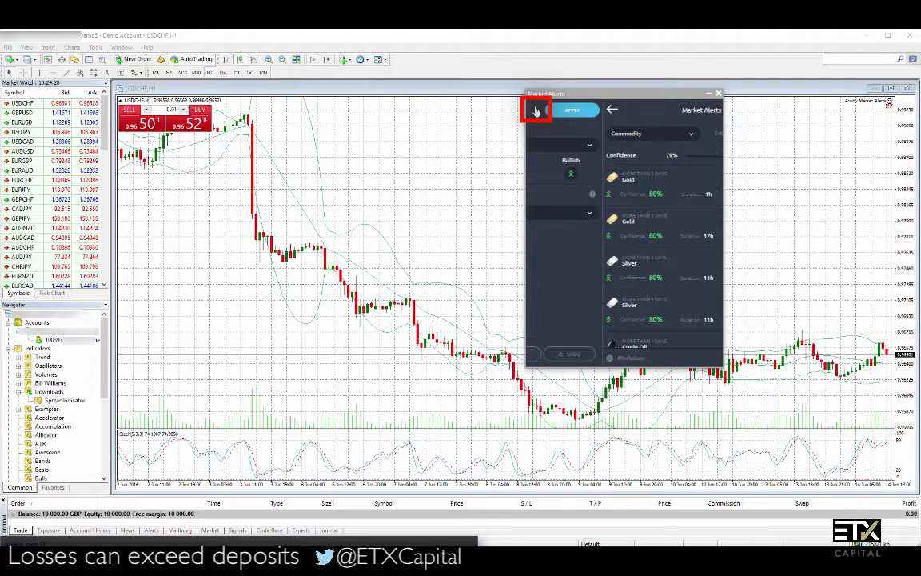
{"action": "left_click", "coordinate": [633, 215]}
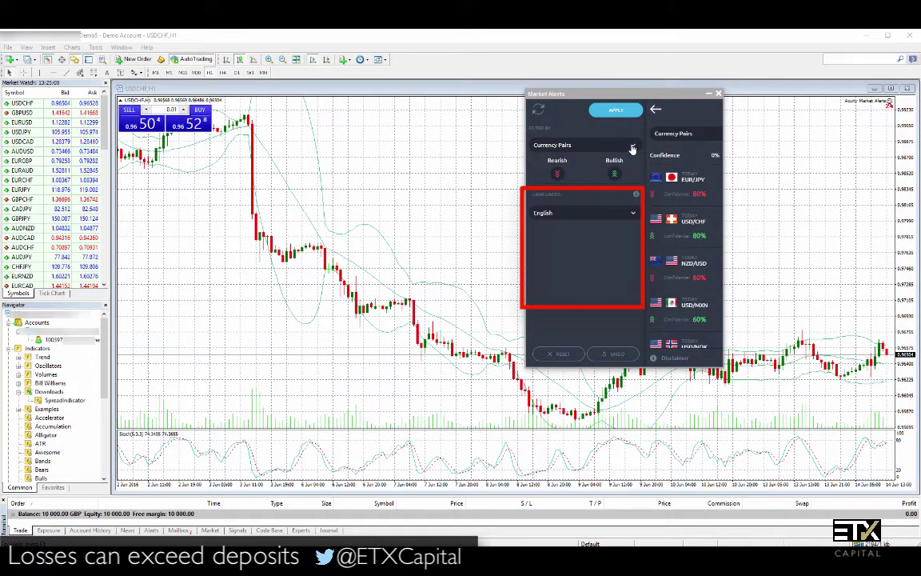
{"action": "left_click", "coordinate": [633, 149]}
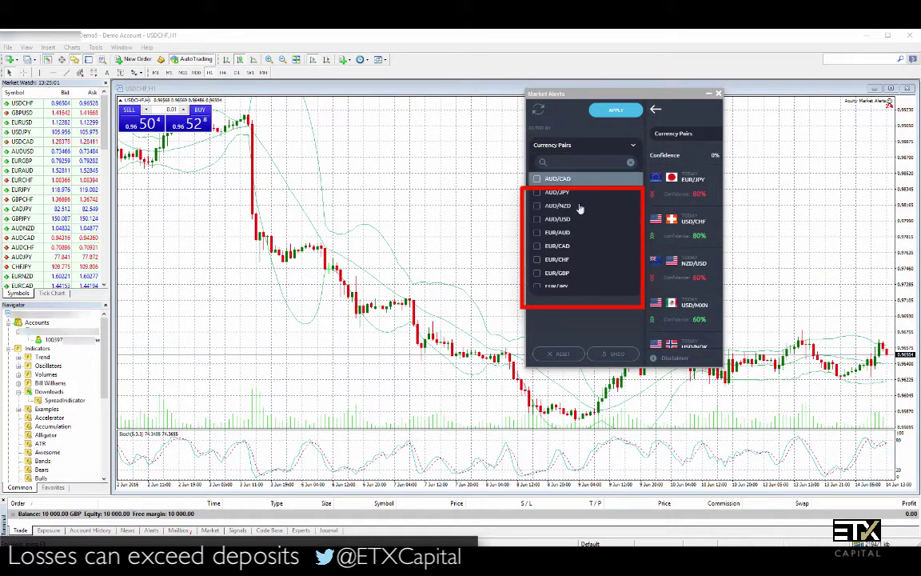
{"action": "left_click", "coordinate": [537, 260]}
{"action": "scroll", "coordinate": [584, 240], "scroll_direction": "down", "scroll_amount": 3}
{"action": "scroll", "coordinate": [600, 237], "scroll_direction": "down", "scroll_amount": 4}
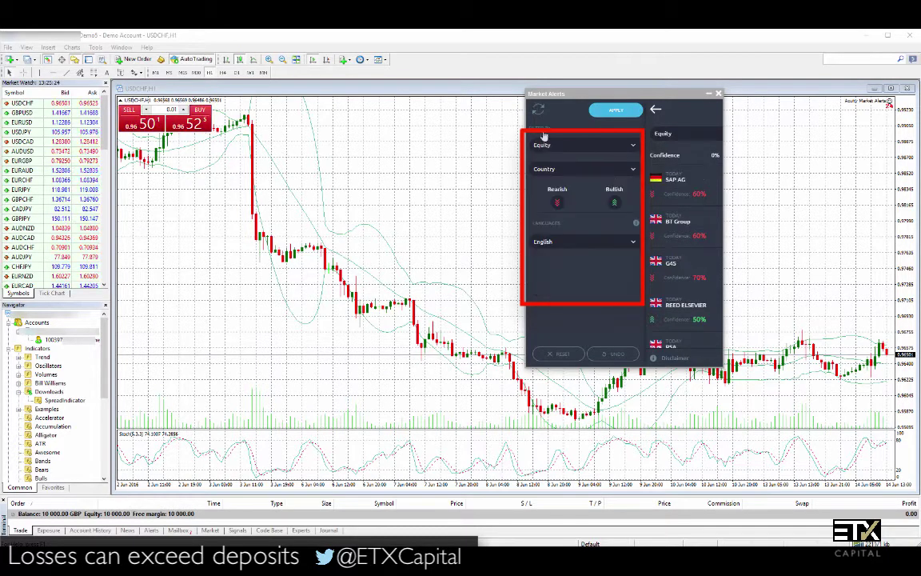
Restrict equity alerts to Japan and apply the filter.
{"action": "left_click", "coordinate": [633, 169]}
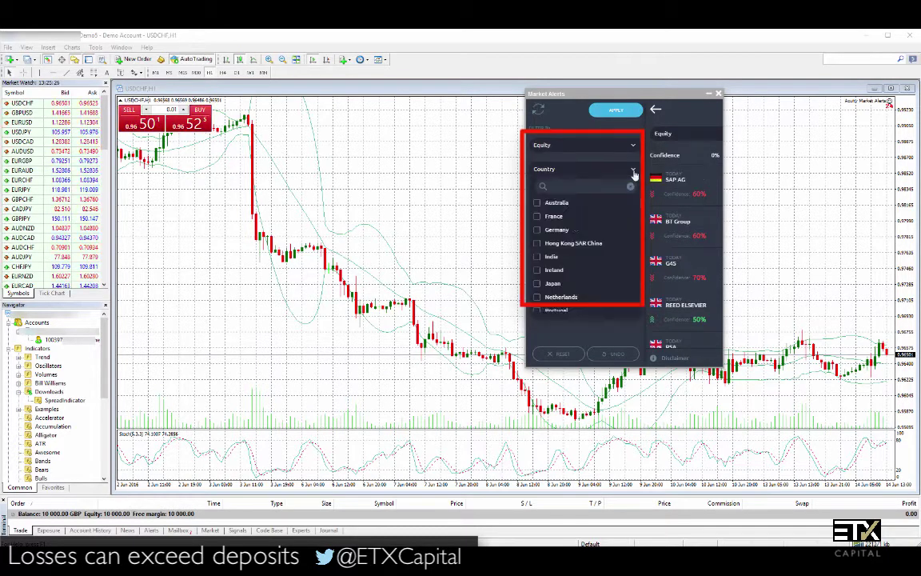
{"action": "left_click", "coordinate": [537, 285]}
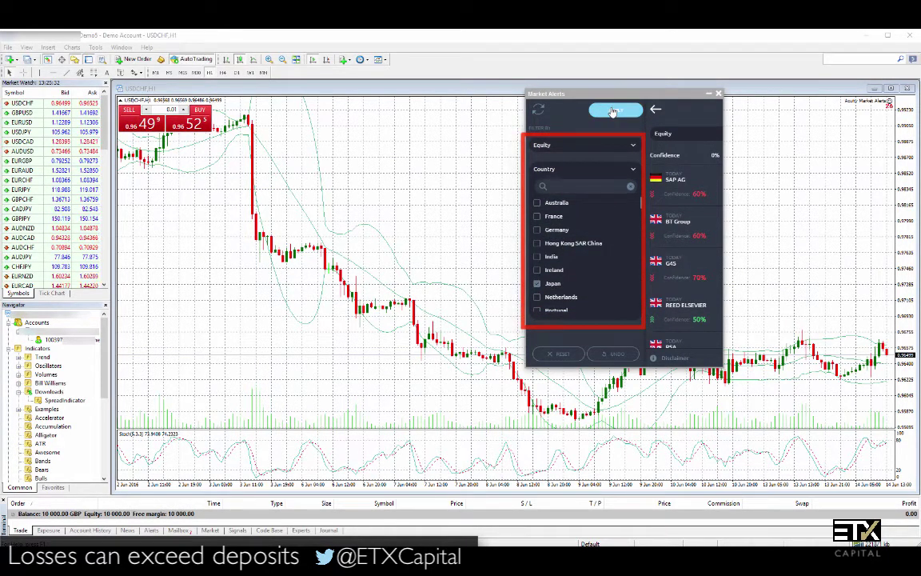
{"action": "left_click", "coordinate": [683, 112]}
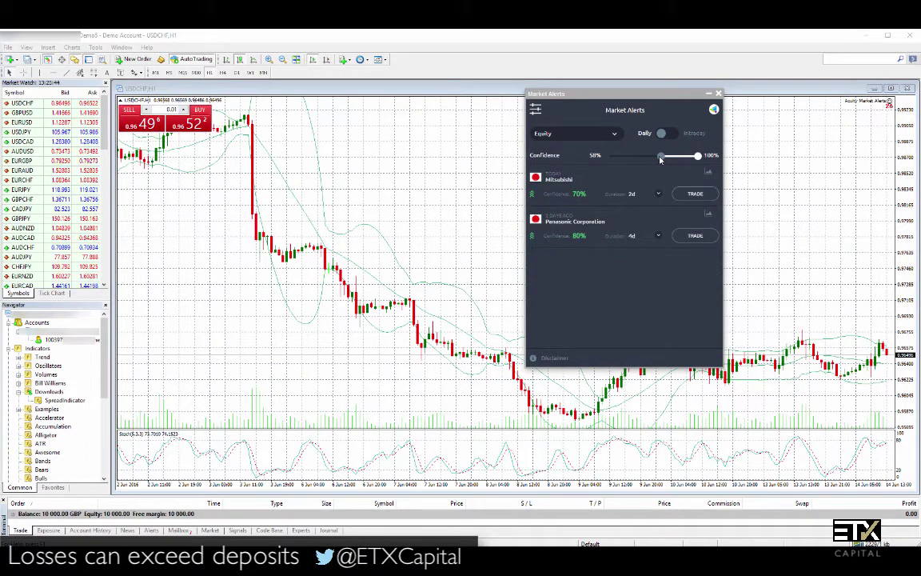
Move the Market Alerts widget down-right and switch it back to Currency Pairs.
{"action": "left_click_drag", "start_coordinate": [631, 109], "coordinate": [673, 134]}
{"action": "left_click", "coordinate": [608, 157]}
{"action": "left_click", "coordinate": [604, 174]}
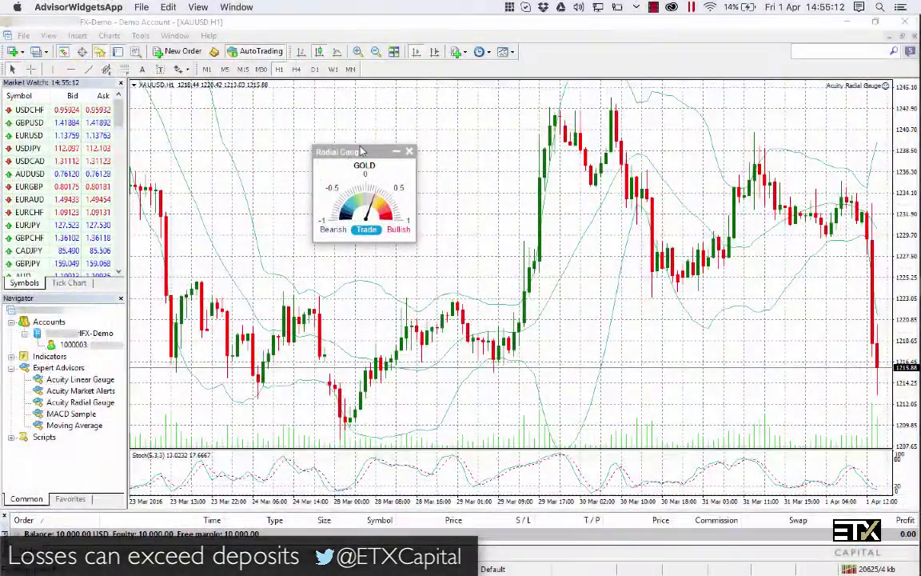
Save the XAUUSD chart with its Radial Gauge as template 'default', replacing default.tpl.
{"action": "right_click", "coordinate": [450, 120]}
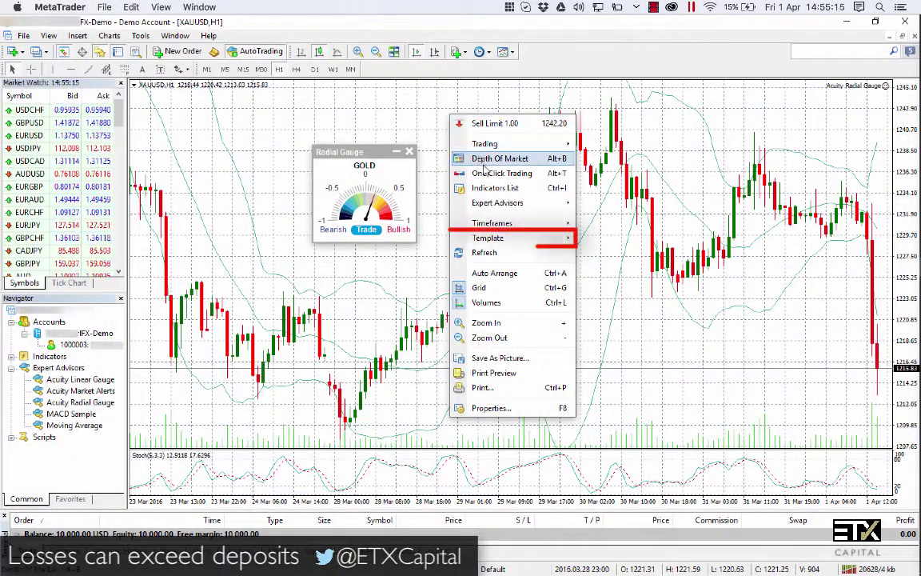
{"action": "mouse_move", "coordinate": [544, 237]}
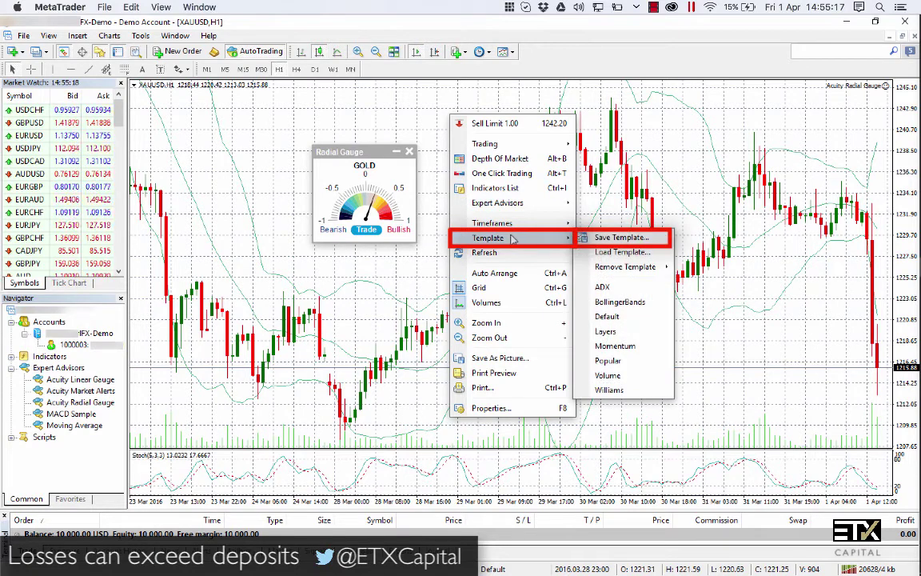
{"action": "left_click", "coordinate": [602, 240]}
{"action": "left_click_drag", "start_coordinate": [525, 135], "coordinate": [600, 153]}
{"action": "left_click", "coordinate": [520, 254]}
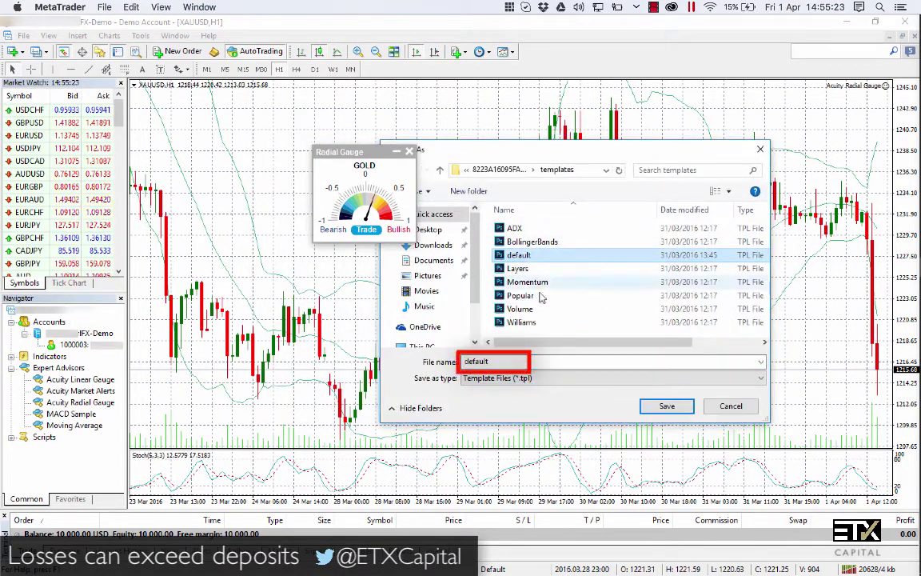
{"action": "left_click", "coordinate": [668, 406]}
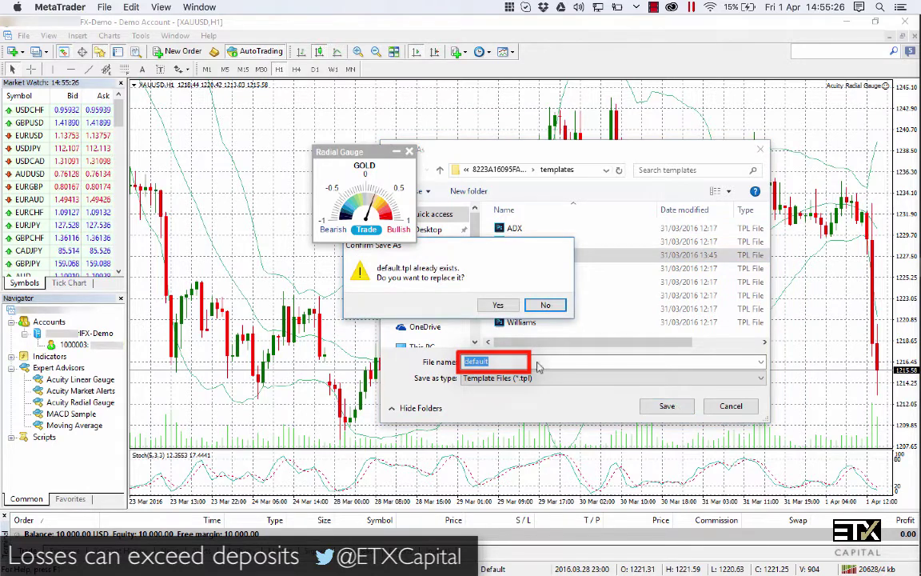
{"action": "left_click", "coordinate": [499, 305]}
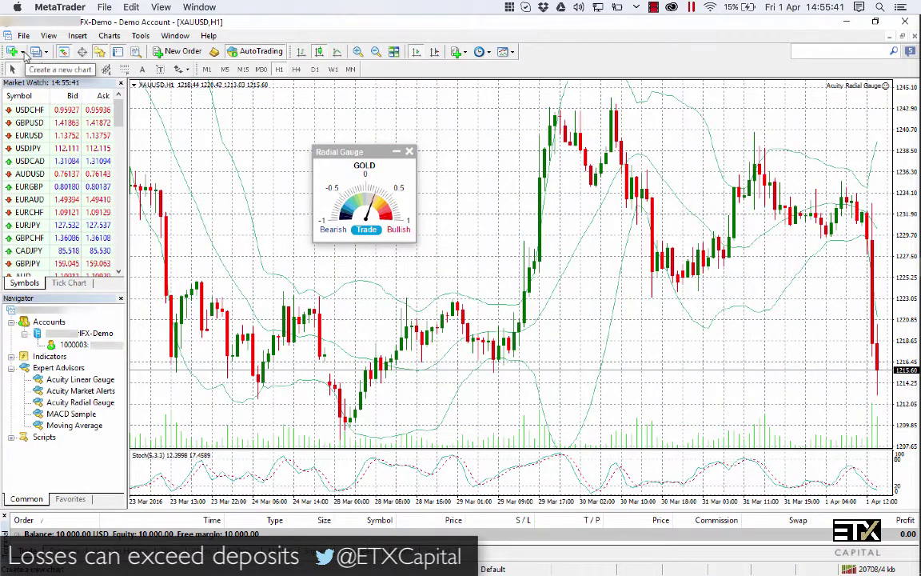
Open a new USDCAD chart from the New Chart list and tile the chart windows.
{"action": "left_click", "coordinate": [25, 53]}
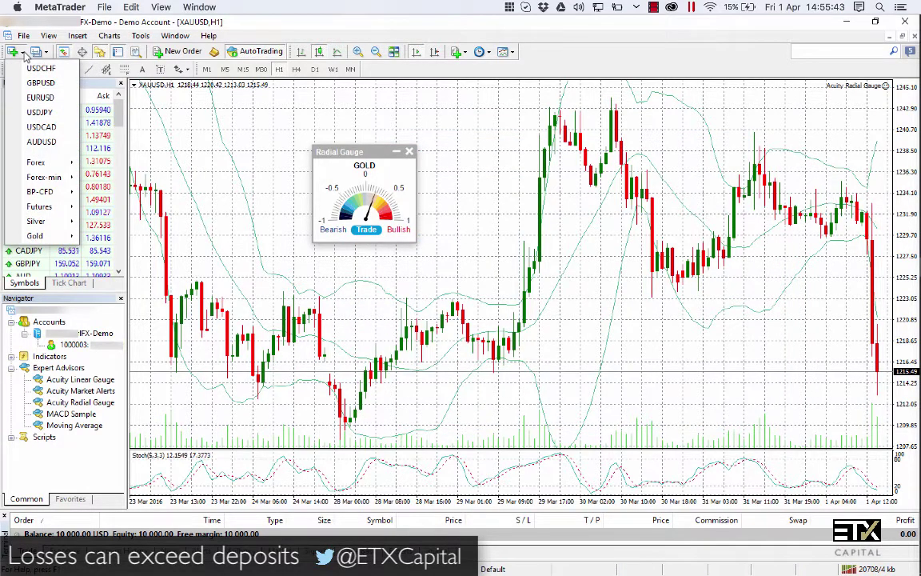
{"action": "left_click", "coordinate": [41, 127]}
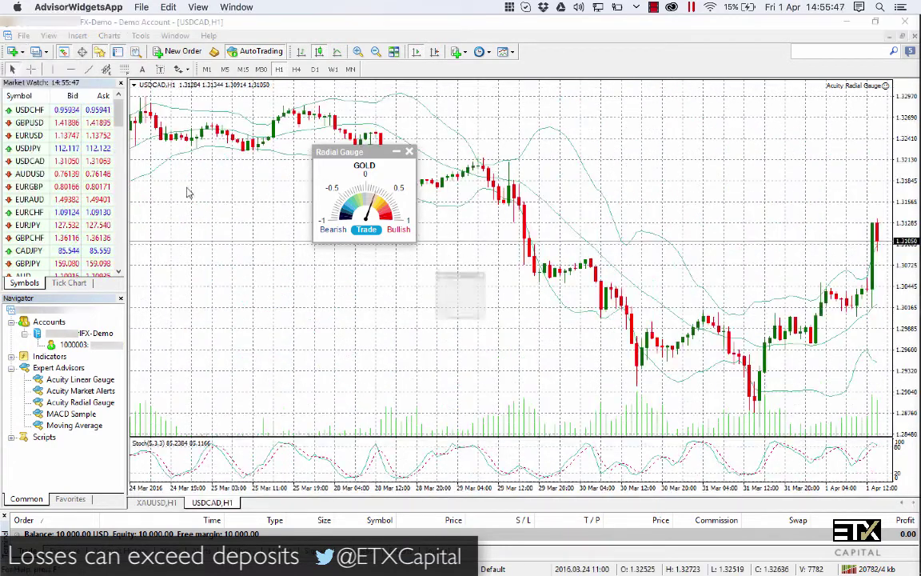
{"action": "left_click", "coordinate": [394, 52]}
Move the USDCAD Radial Gauge centre-left and open a USDCAD market order from it.
{"action": "left_click_drag", "start_coordinate": [696, 96], "coordinate": [348, 304]}
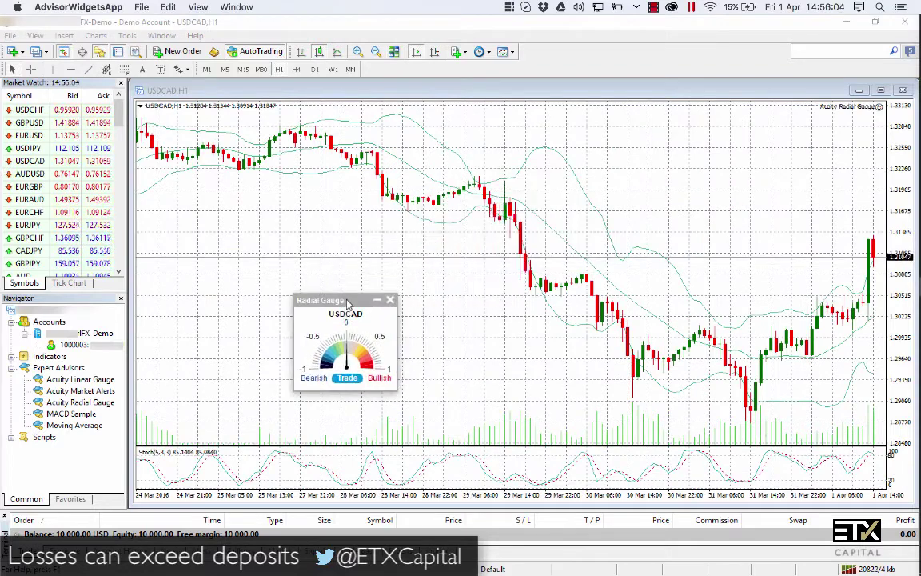
{"action": "left_click", "coordinate": [353, 381]}
{"action": "left_click_drag", "start_coordinate": [652, 290], "coordinate": [640, 175]}
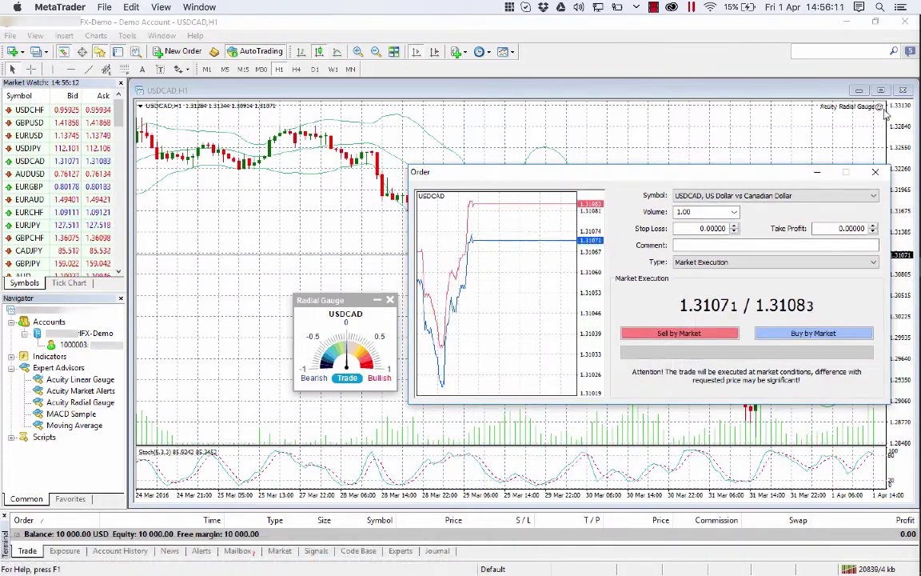